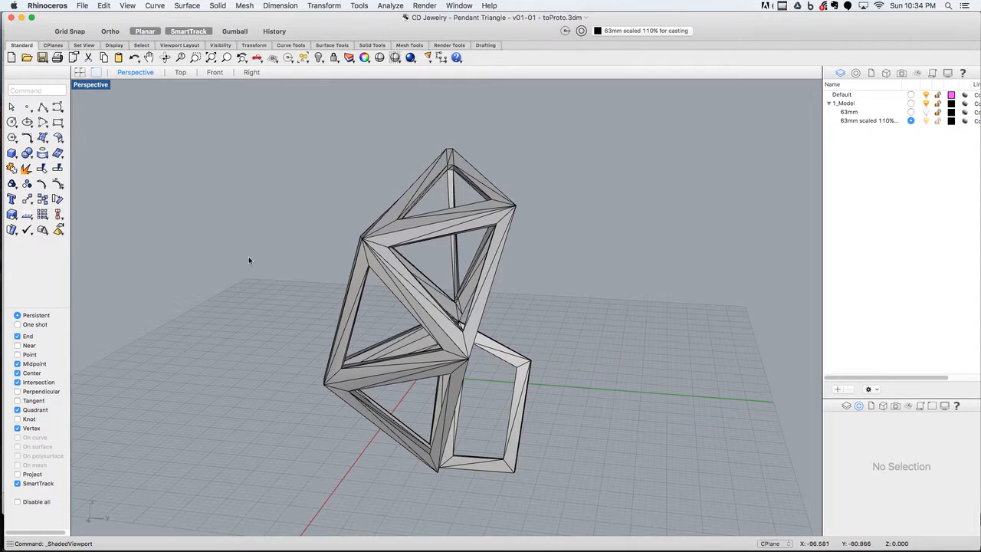
right_drag(263, 256, 213, 274)
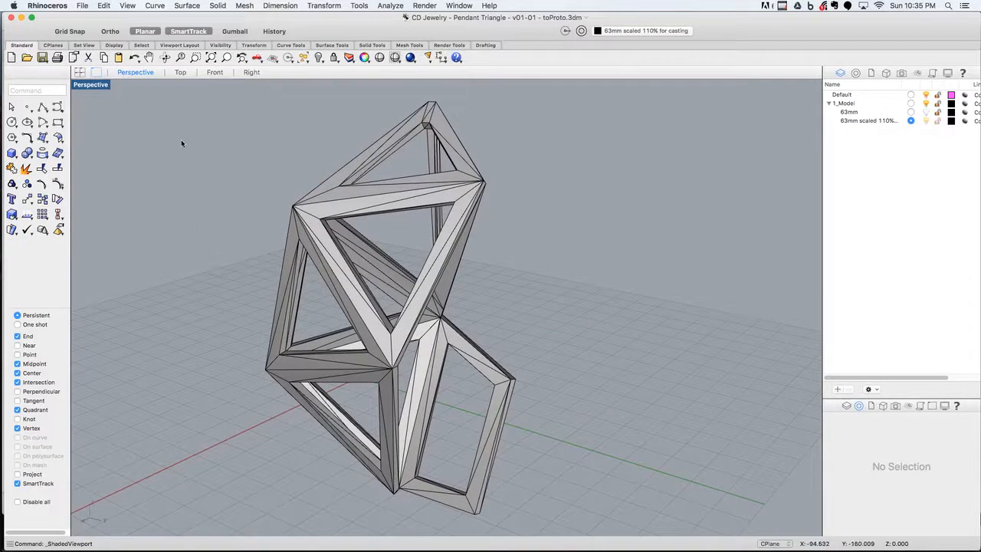
right_drag(207, 213, 250, 213)
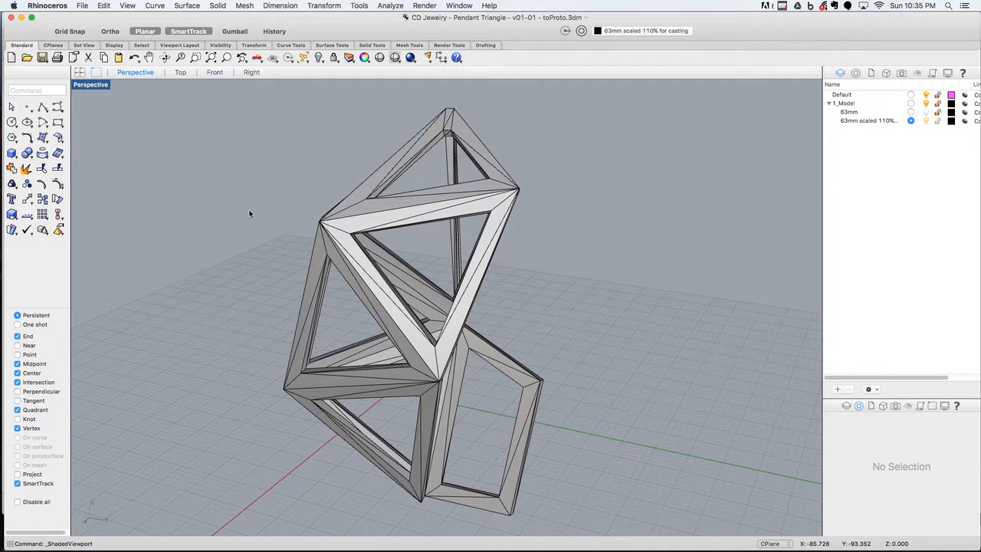
right_drag(245, 241, 205, 236)
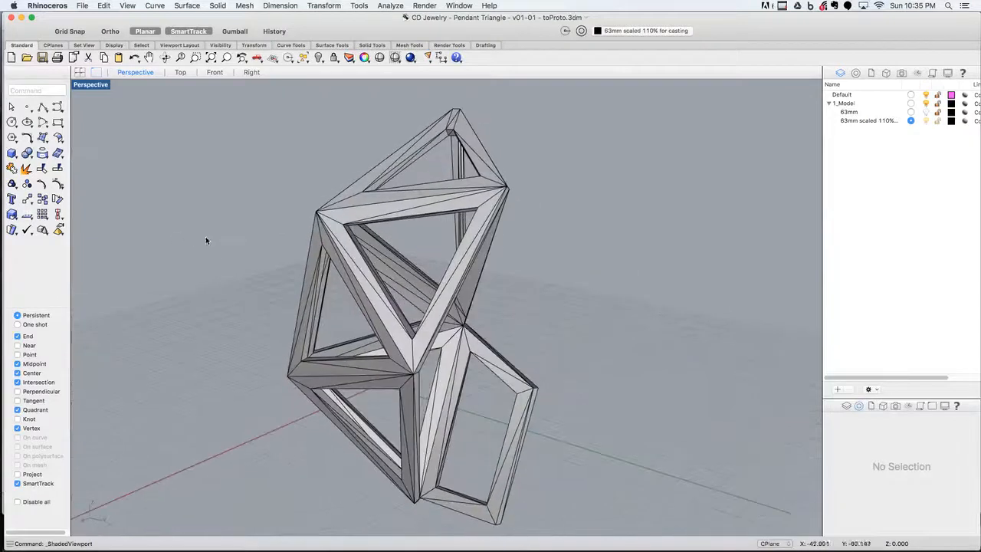
click(57, 6)
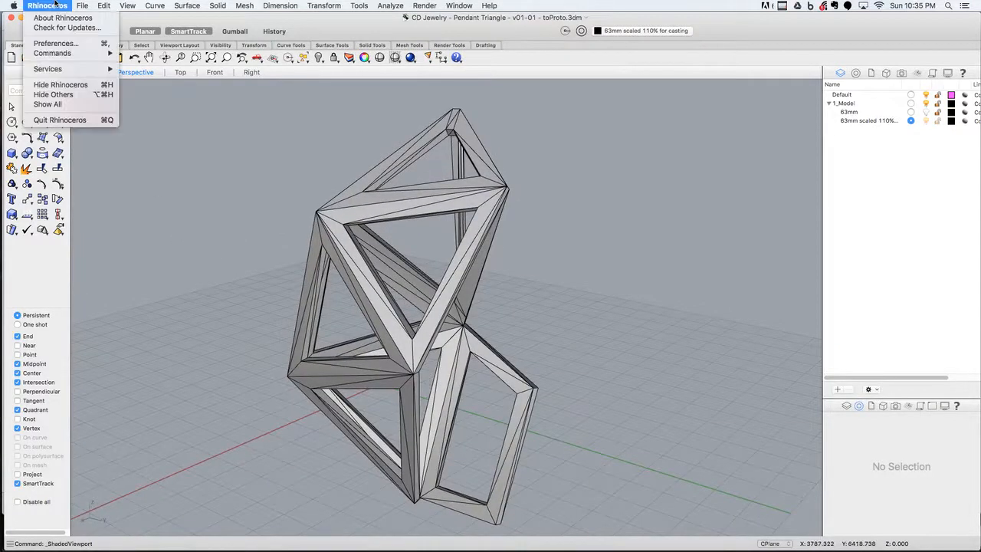
click(56, 6)
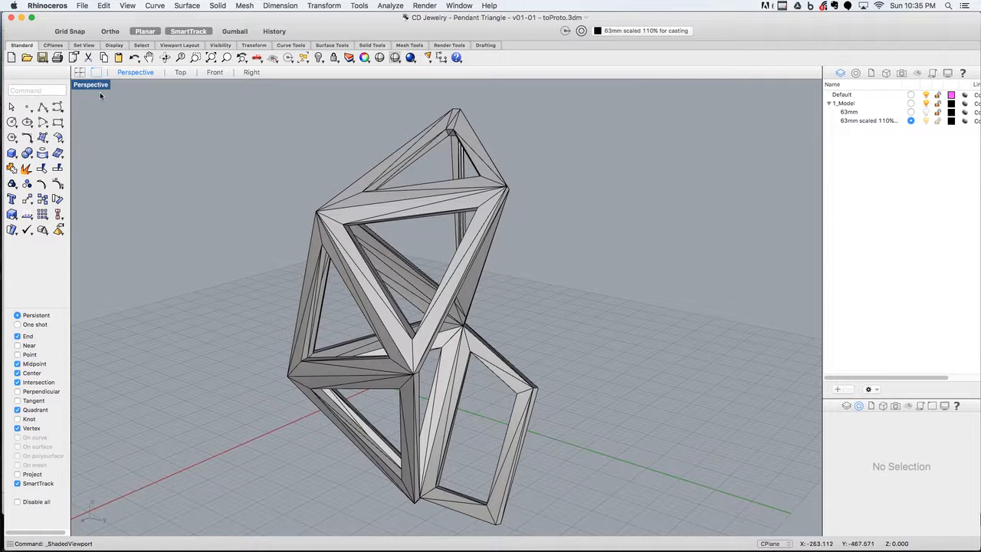
Open the Aliases preferences and browse the command aliases back to the entries starting with E.
click(56, 3)
click(55, 43)
click(273, 128)
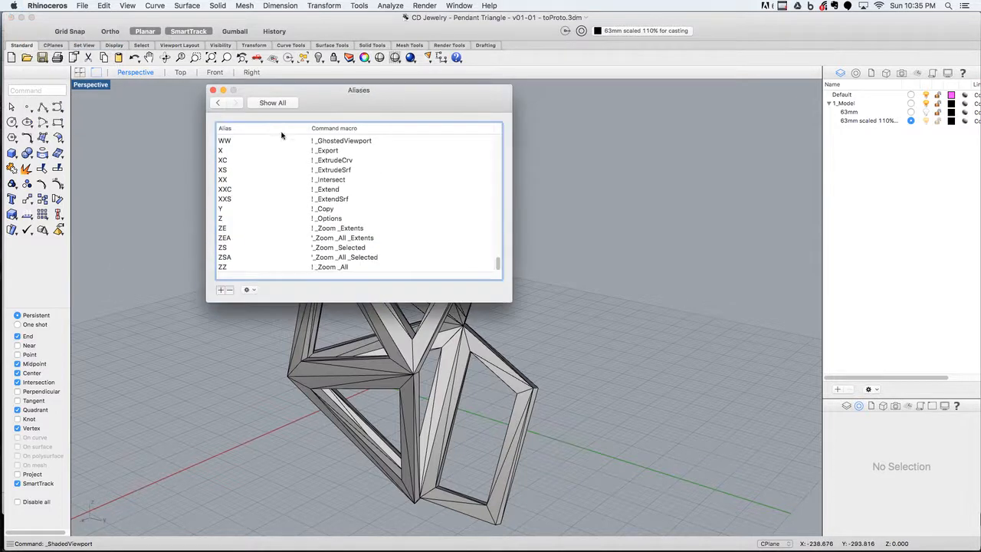
drag(498, 264, 498, 253)
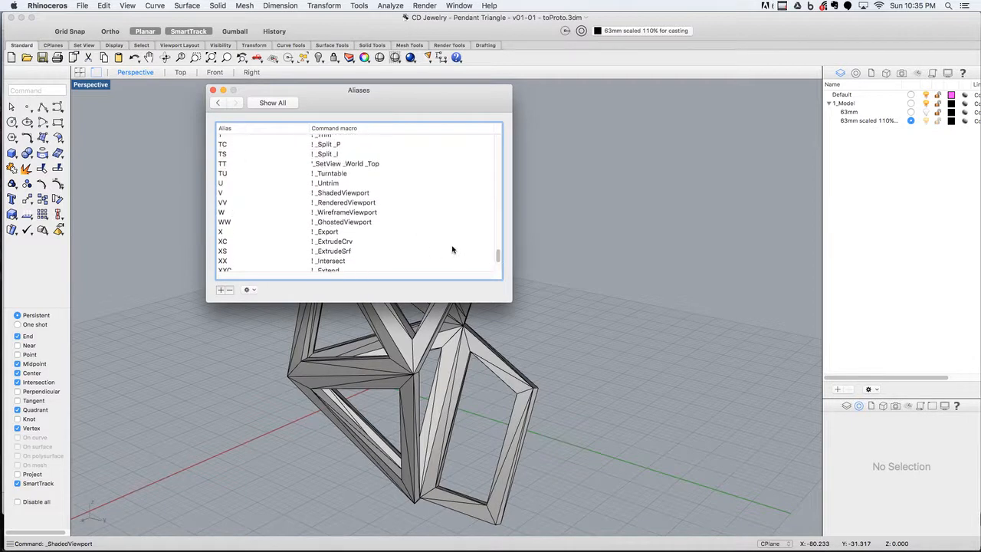
drag(497, 256, 496, 208)
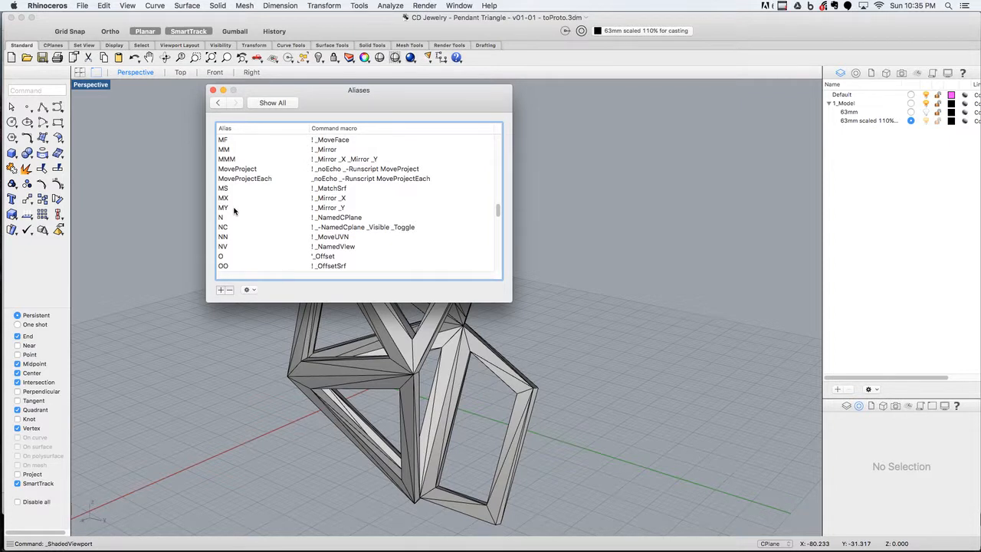
scroll(234, 205, up, 5)
drag(497, 187, 496, 173)
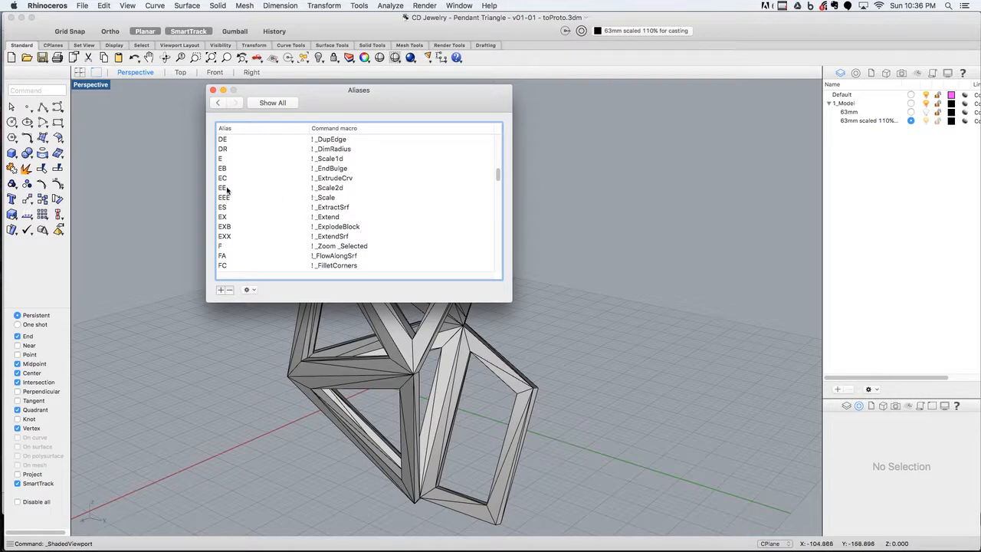
Examine the Scale1d, Scale2d and Scale aliases and the start of the alias list, and close the preferences.
click(327, 161)
click(244, 189)
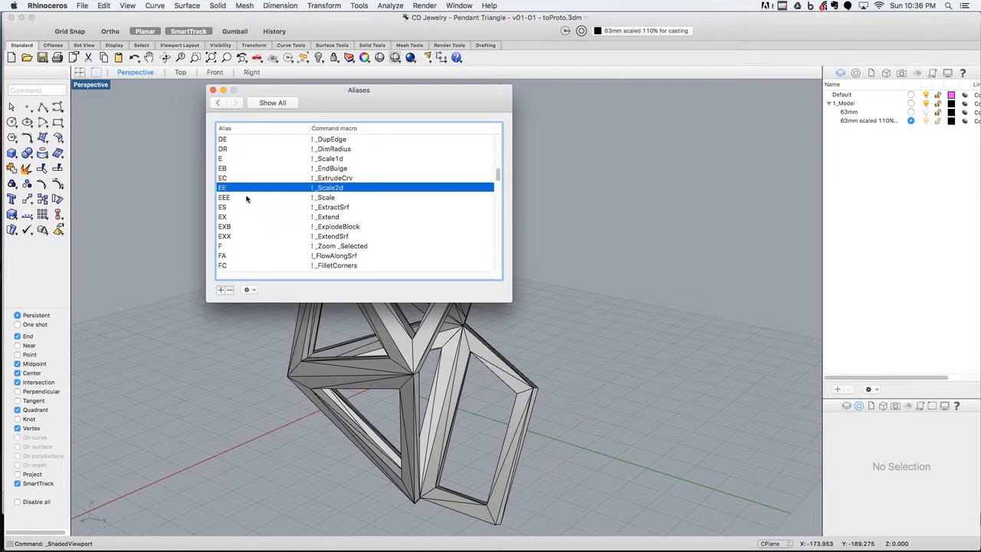
click(247, 198)
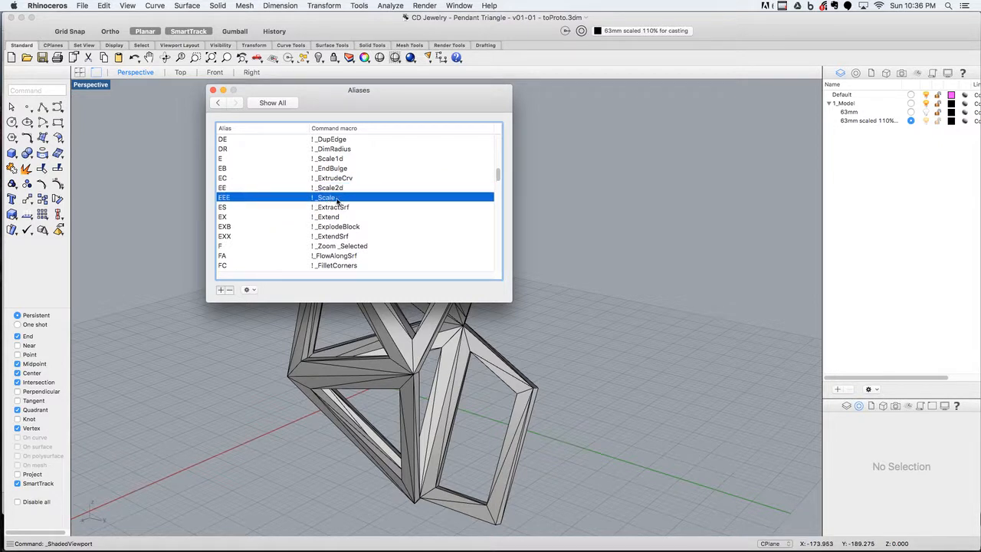
scroll(276, 163, up, 5)
scroll(274, 169, up, 10)
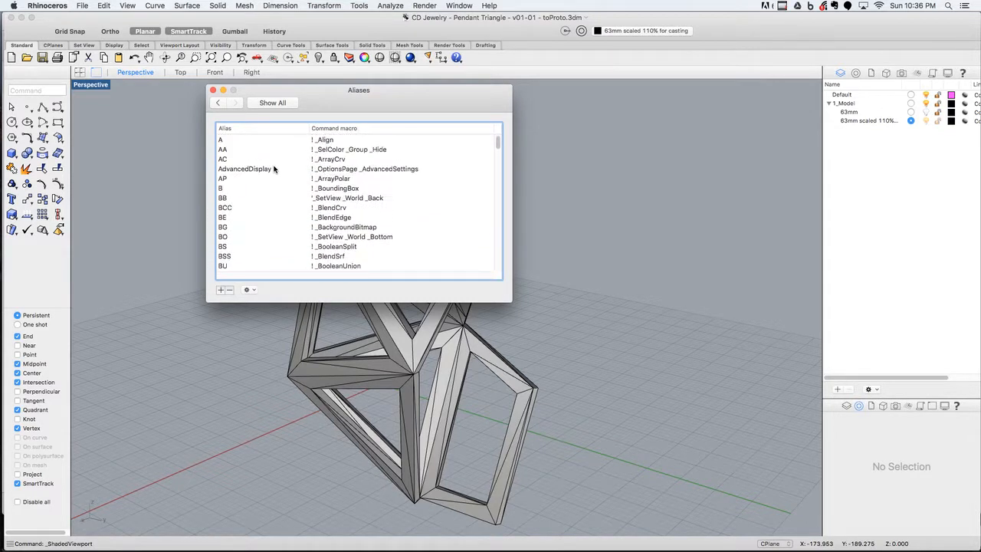
click(214, 91)
Show the pendant in the Front, Top, Left and Right views one after another.
right_drag(210, 202, 247, 240)
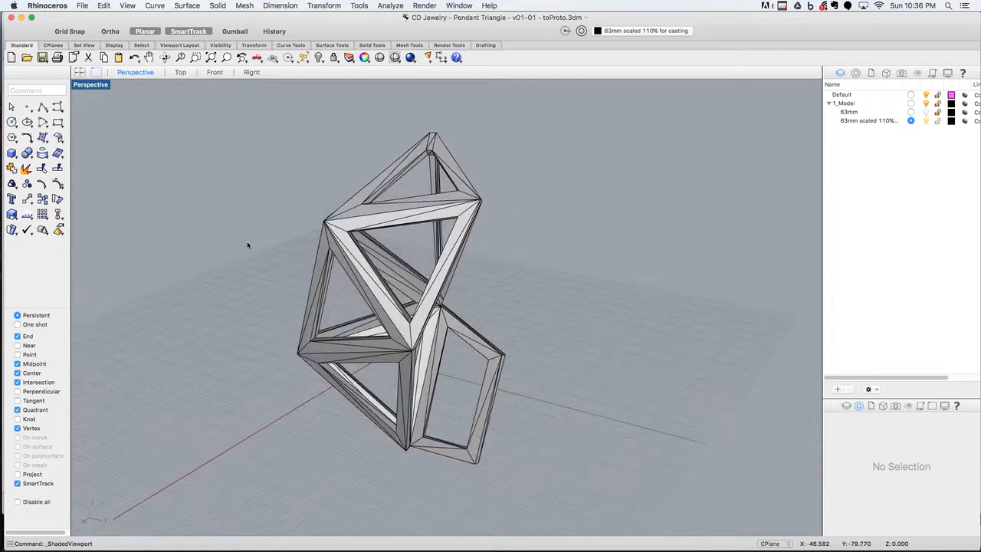
text(f)
key(Return)
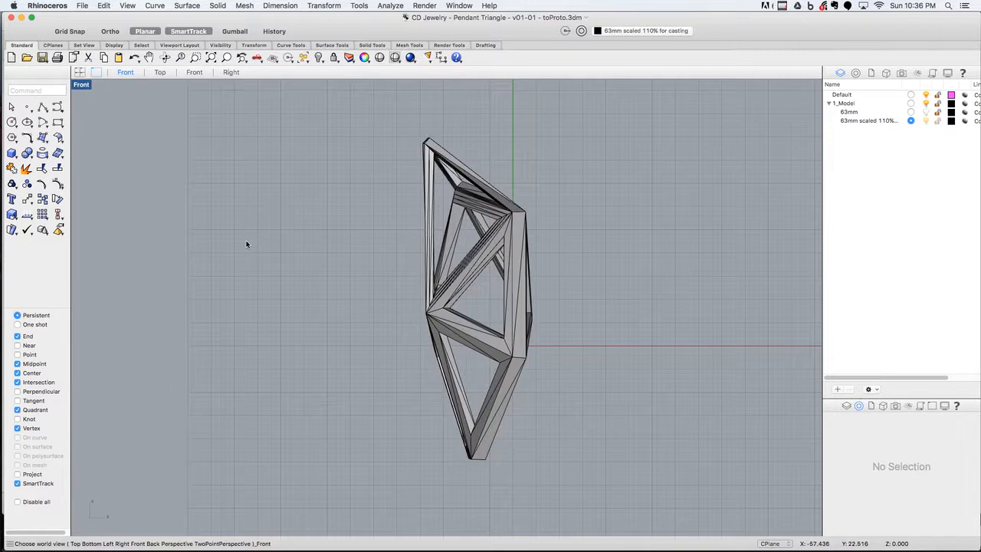
text(t)
key(Return)
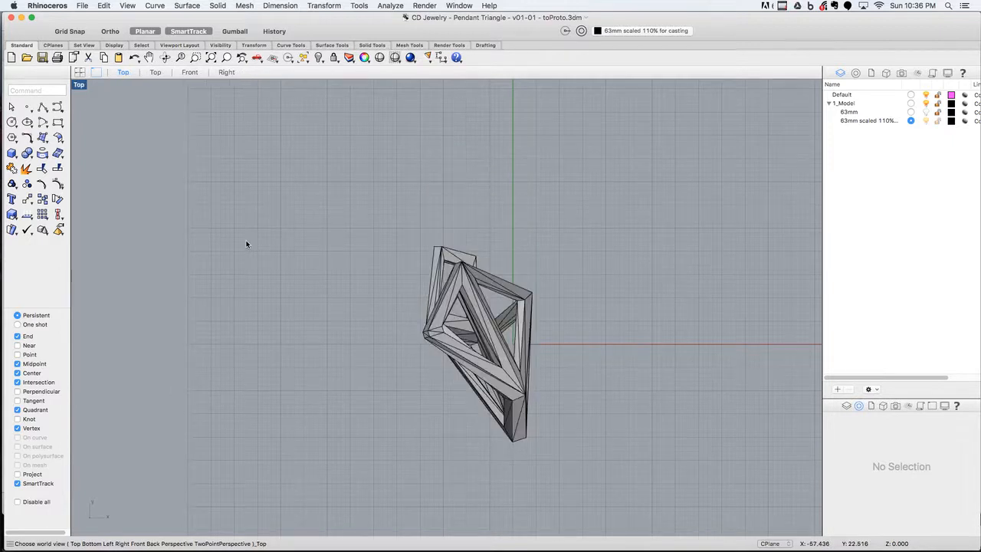
text(l)
key(Return)
text(r)
key(Return)
Show the pendant in the Back and Bottom views and return to the Perspective view.
text(b)
key(Return)
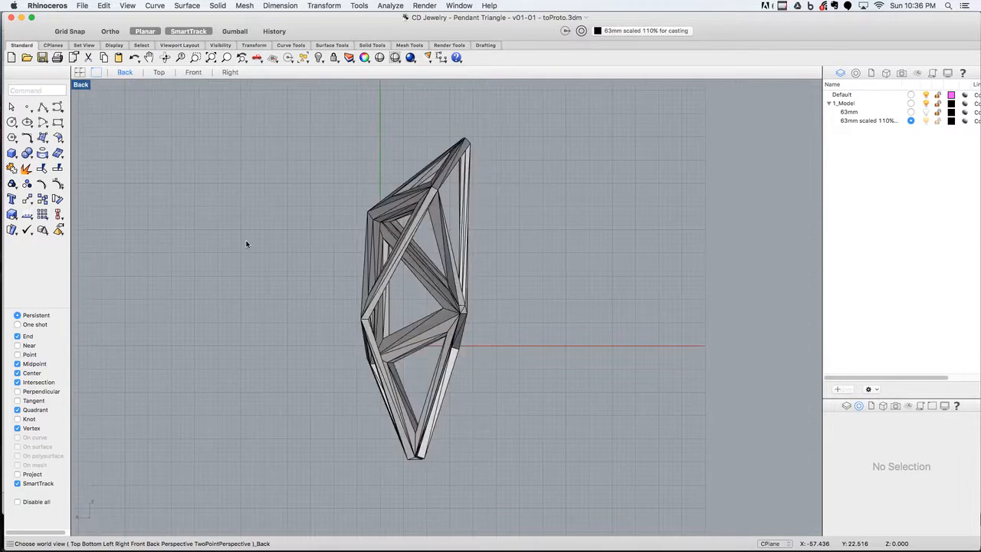
text(bottom)
key(Return)
text(p)
key(Return)
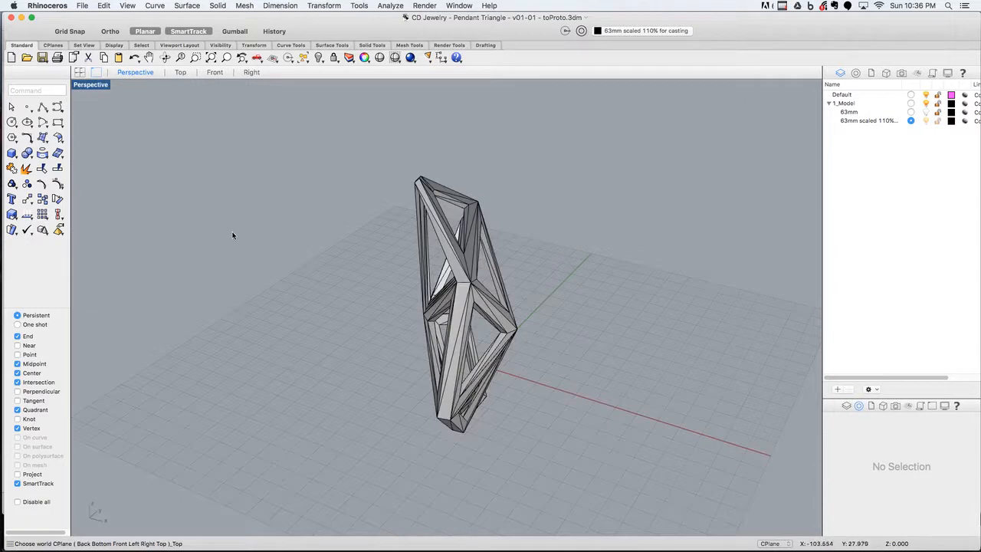
right_drag(330, 268, 305, 230)
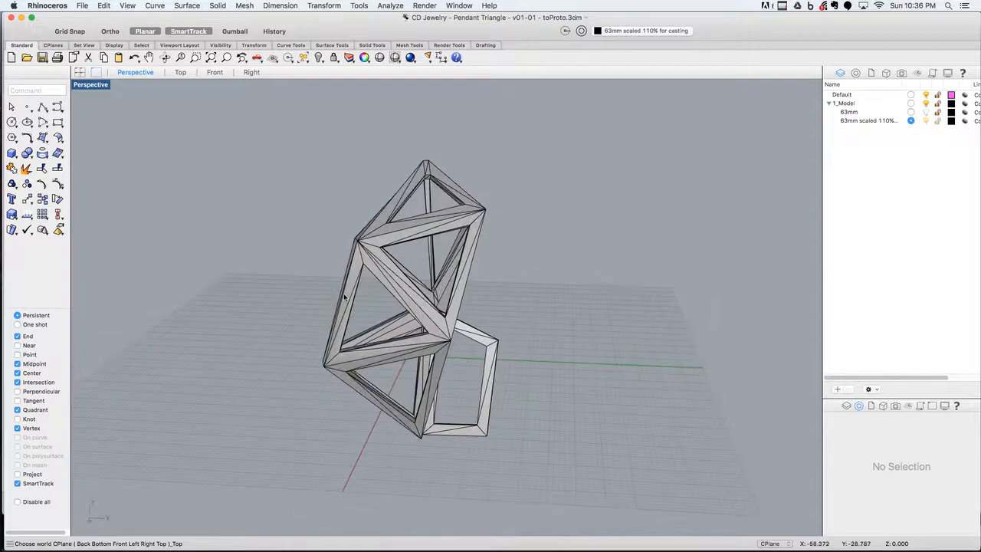
text(pl)
key(Return)
click(227, 377)
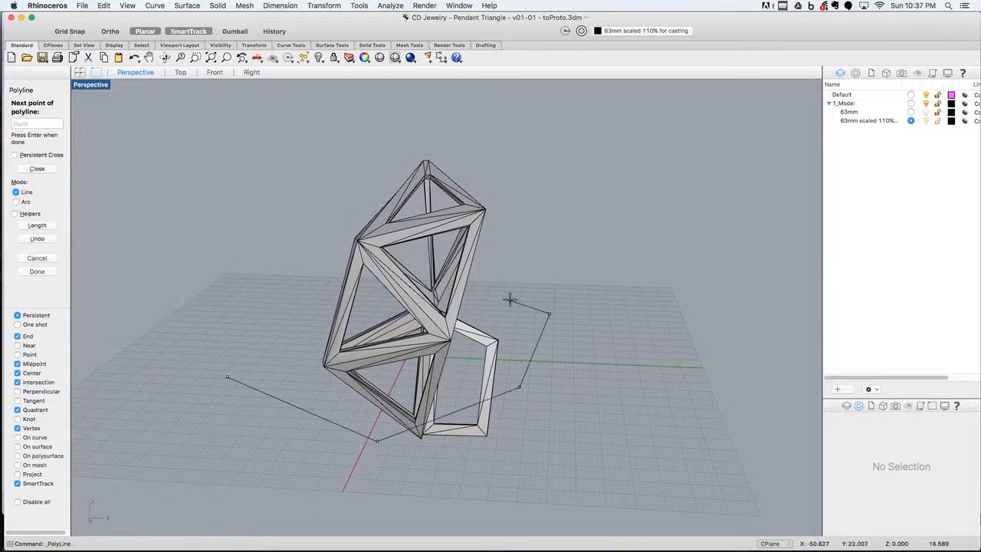
key(Escape)
right_drag(251, 254, 261, 274)
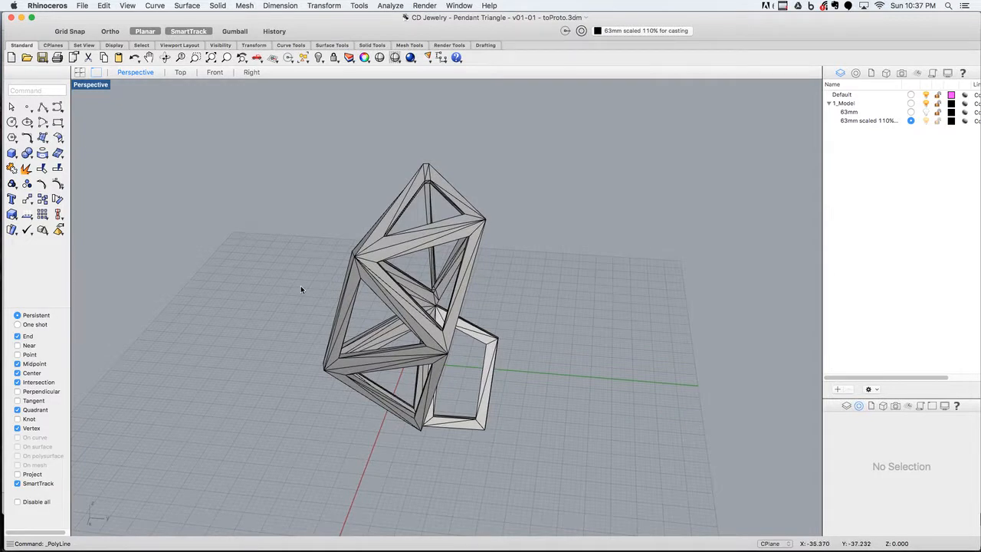
right_drag(301, 289, 235, 295)
right_drag(240, 352, 243, 266)
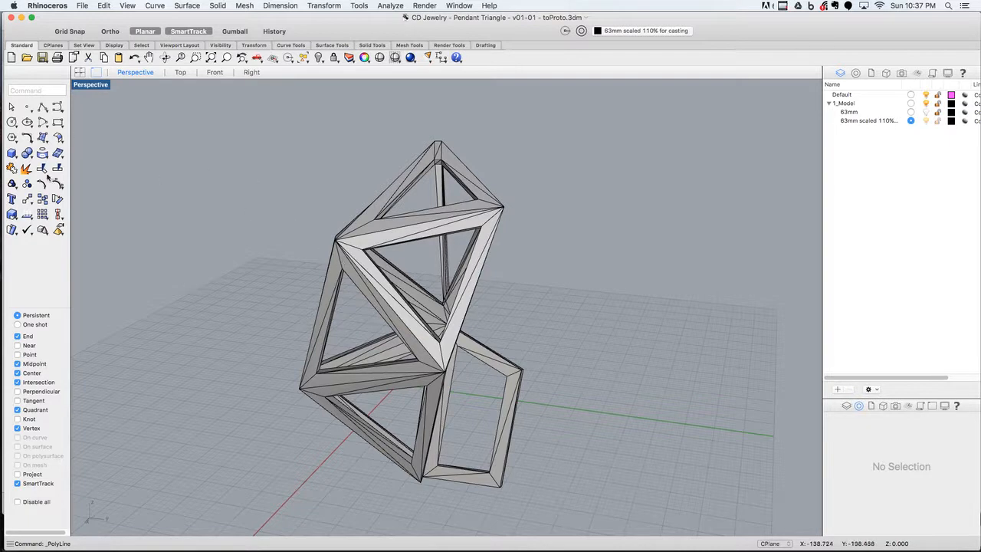
click(28, 154)
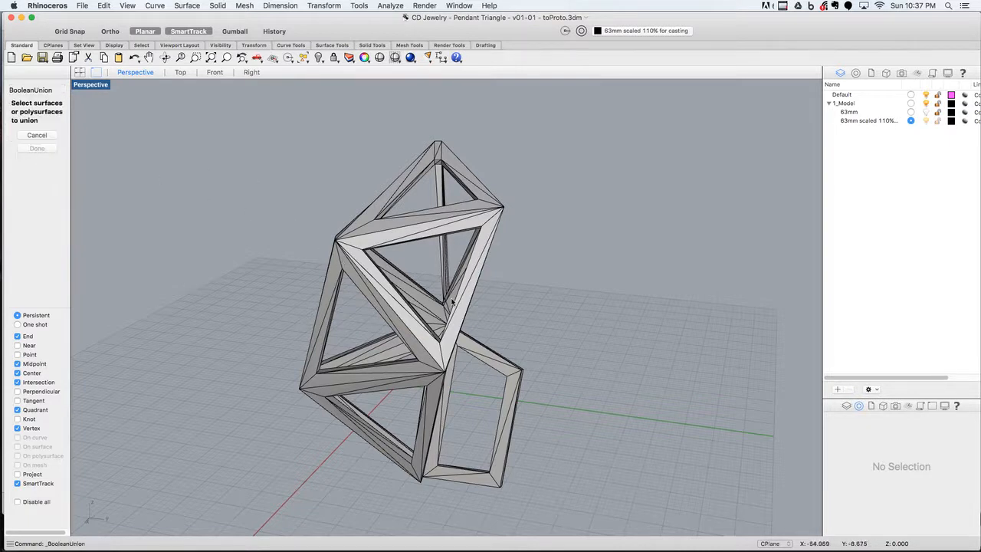
right_drag(285, 225, 268, 209)
key(Escape)
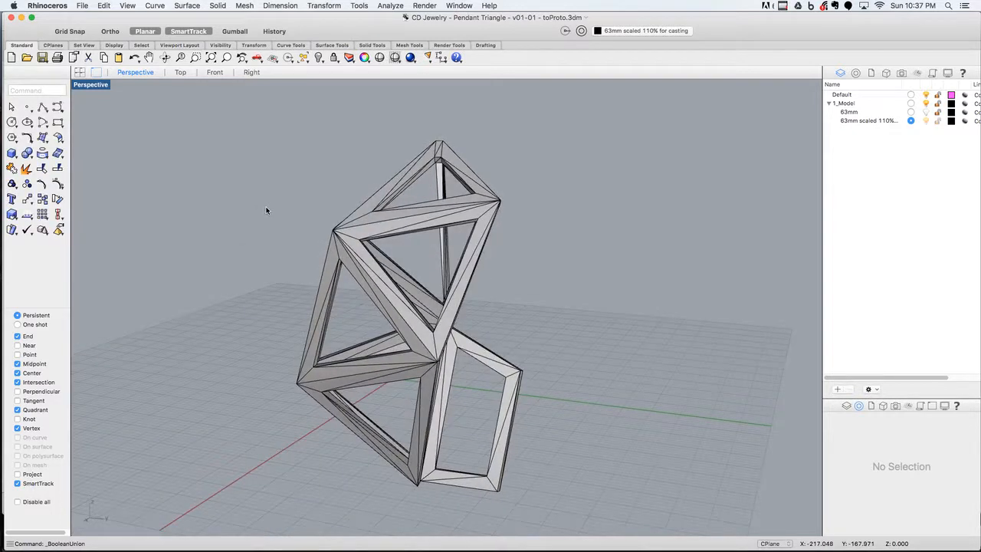
right_drag(262, 220, 500, 256)
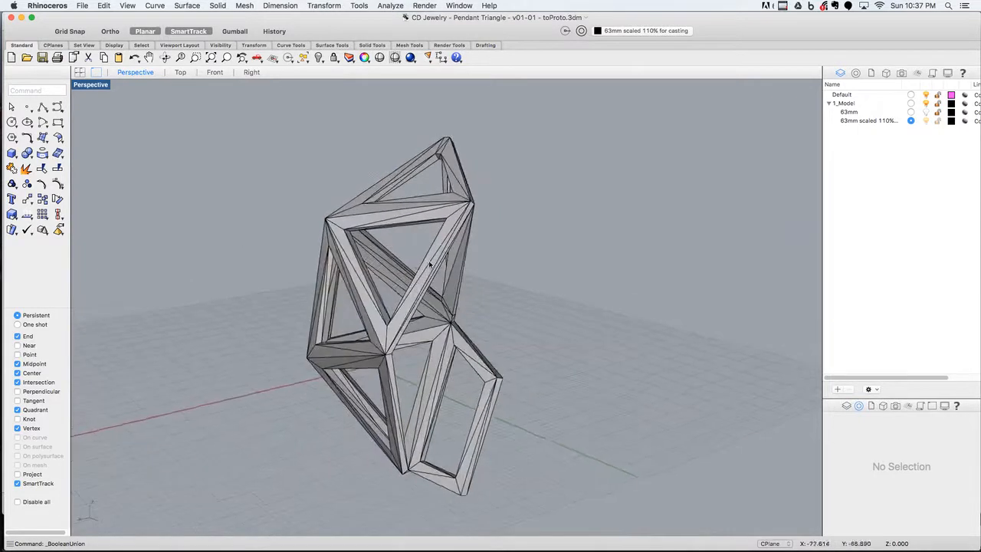
scroll(269, 222, up, 2)
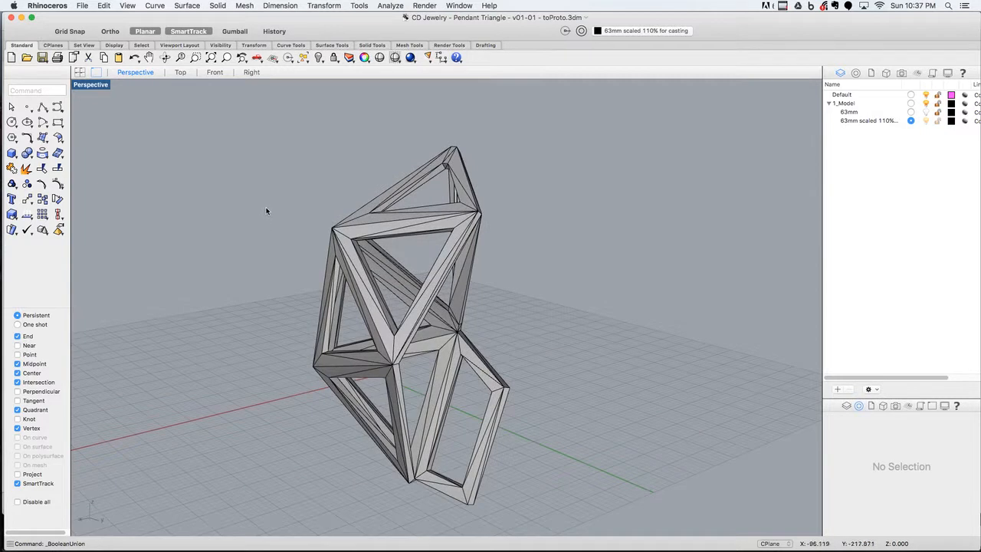
mouse_move(220, 234)
right_down()
mouse_move(252, 217)
mouse_move(221, 220)
right_up()
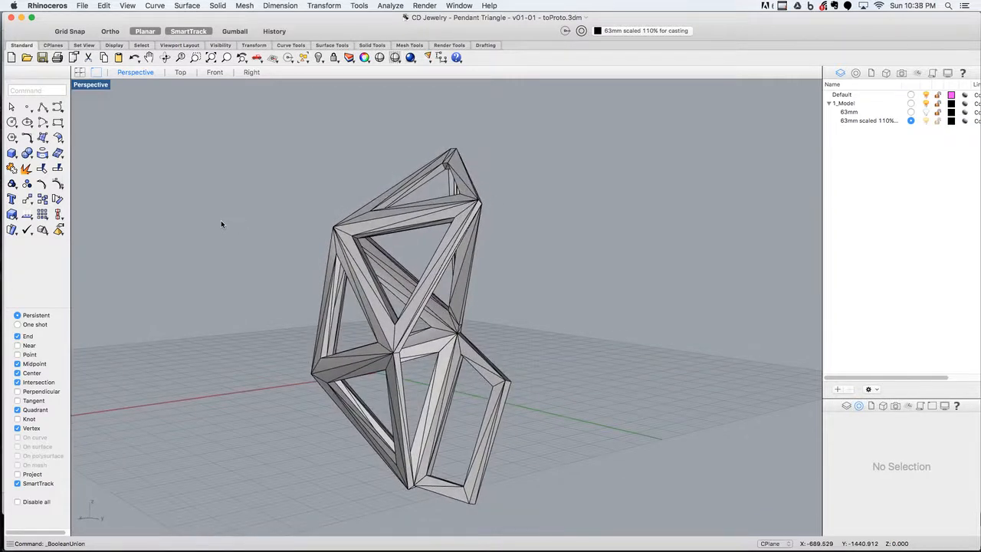
Turn on the pendant's control points and inspect the upper frame's corner vertex up close.
key(F10)
right_drag(276, 235, 362, 228)
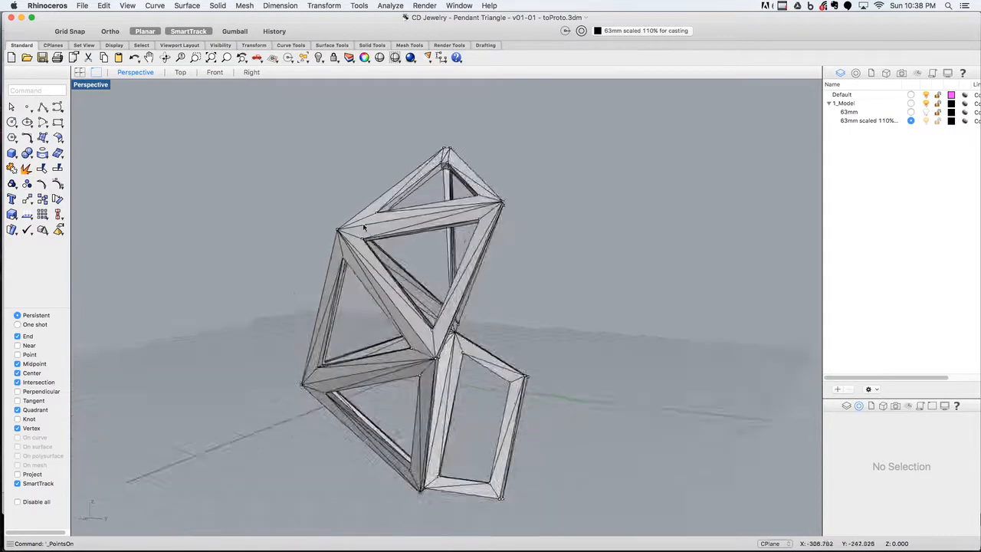
scroll(347, 237, up, 10)
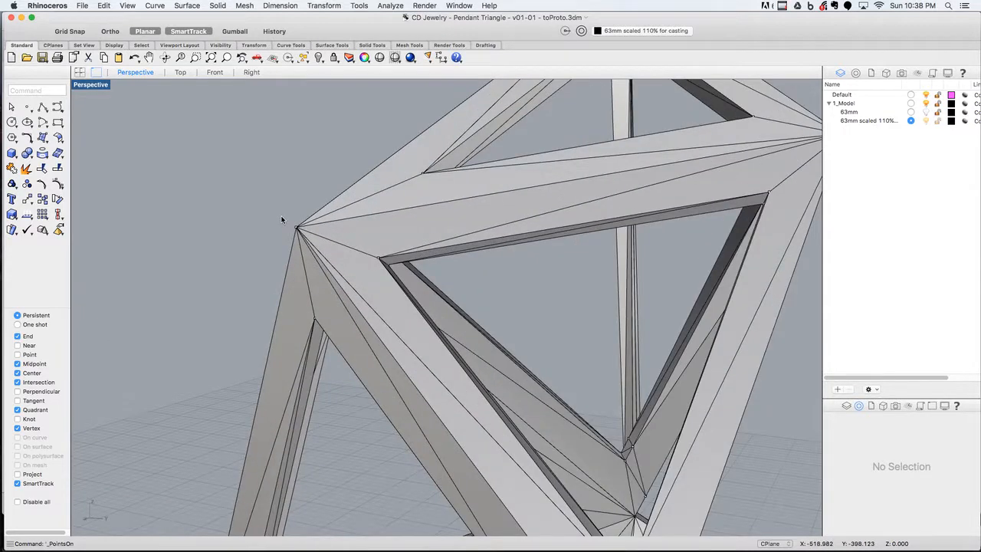
scroll(282, 220, down, 10)
mouse_move(420, 227)
right_down()
mouse_move(394, 241)
mouse_move(420, 233)
right_up()
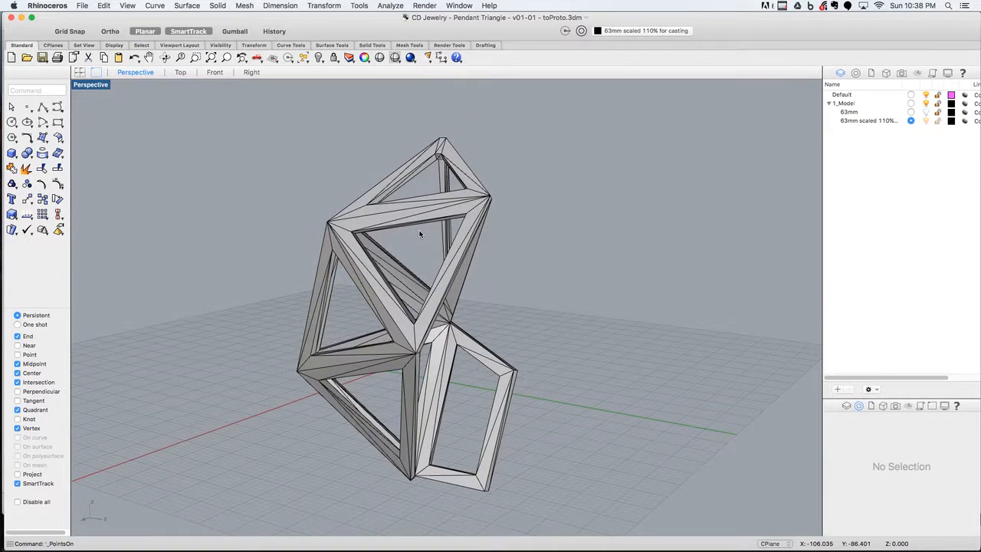
right_drag(420, 236, 513, 285)
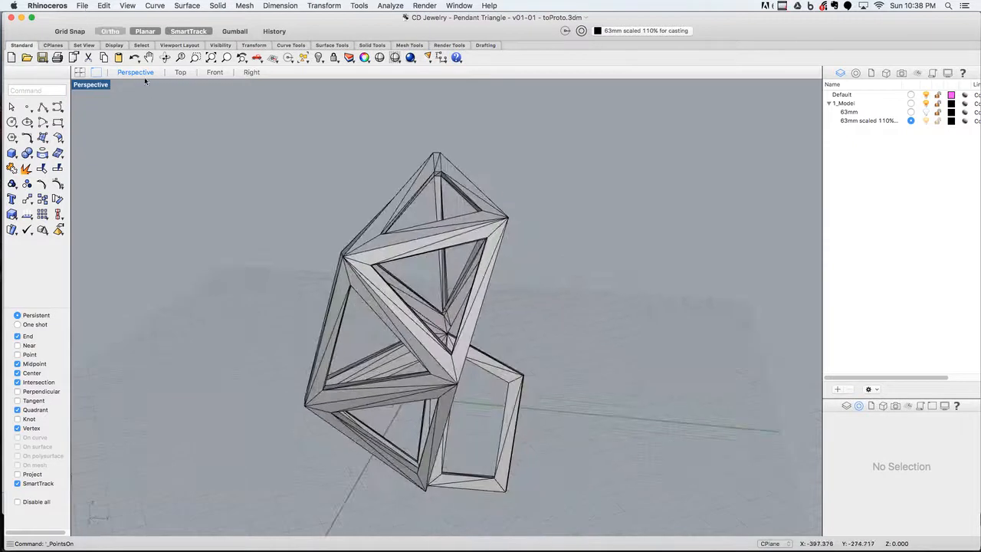
right_drag(266, 195, 330, 191)
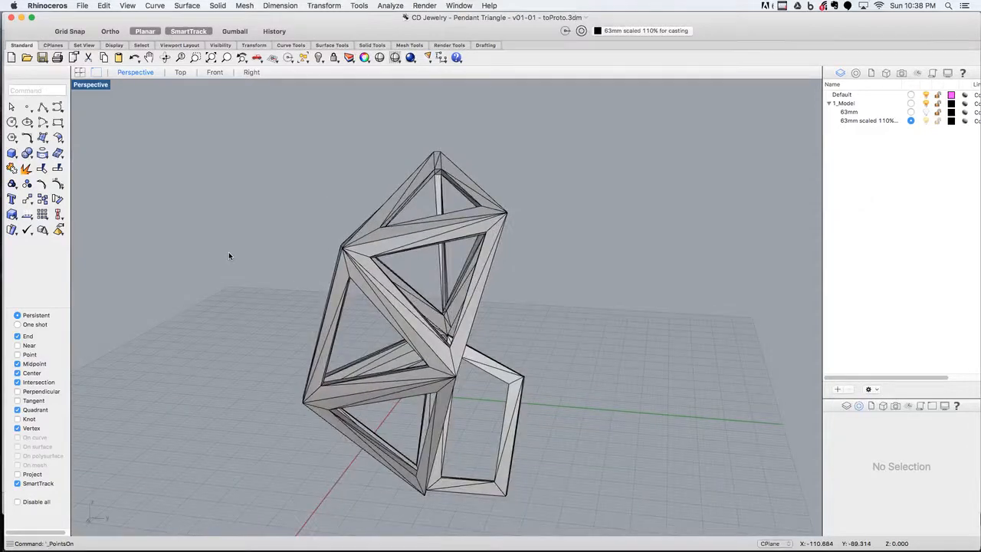
right_drag(257, 273, 263, 300)
click(65, 30)
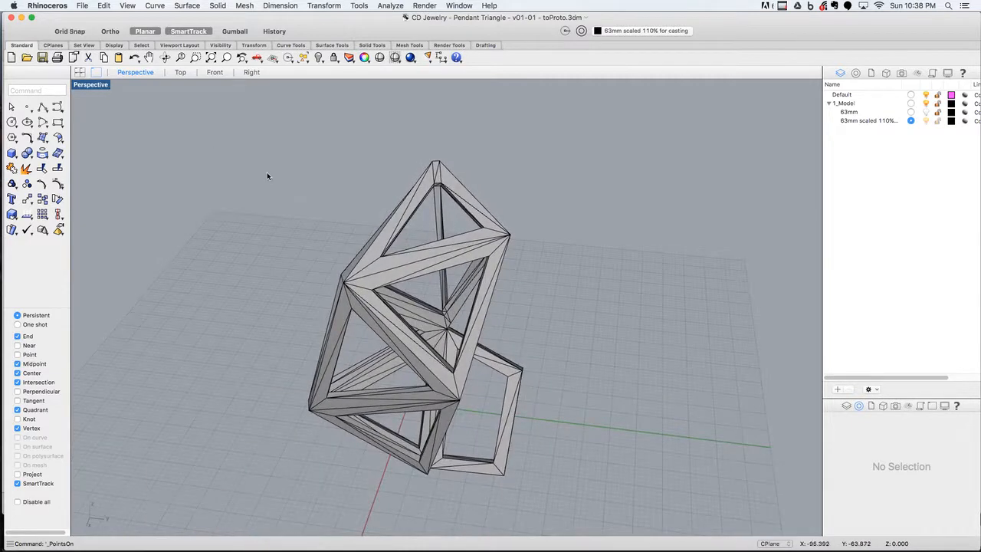
right_drag(499, 160, 302, 183)
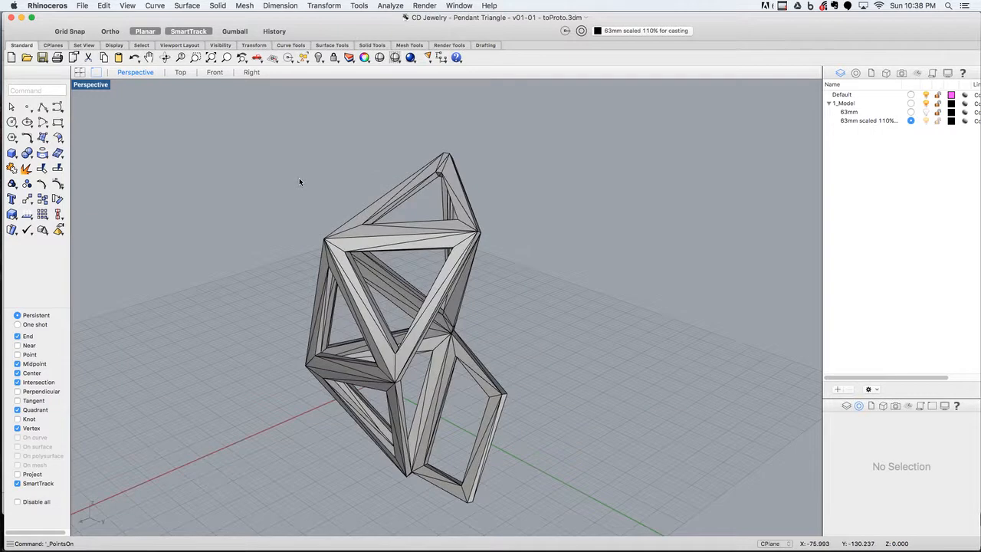
Preview the pendant in the Rendered display mode and return to the Shaded display mode.
right_drag(267, 245, 289, 243)
key(Return)
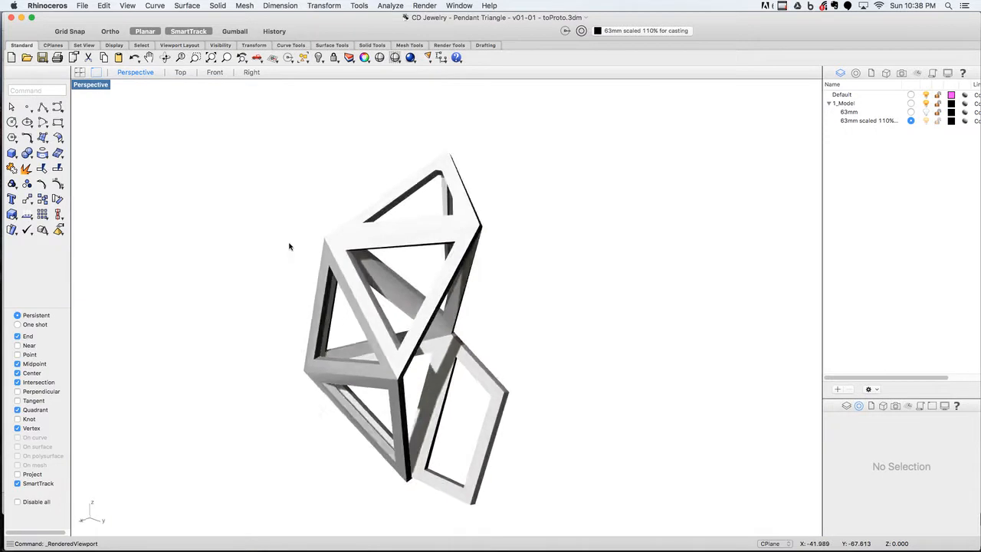
key(ctrl+alt+s)
mouse_move(401, 253)
right_down()
mouse_move(455, 241)
mouse_move(431, 247)
right_up()
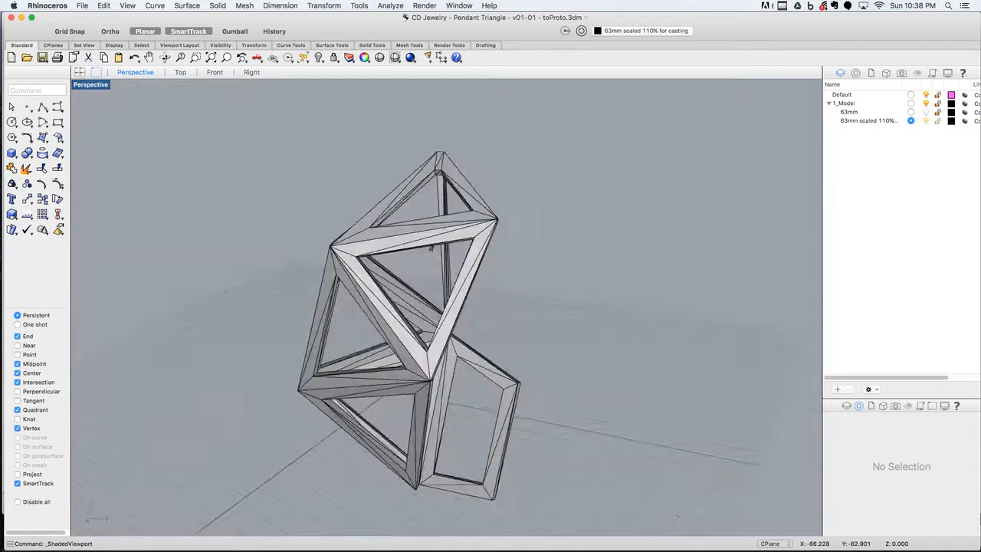
Show the pendant in the Wireframe display mode, then in the Ghosted display mode, and inspect a frame joint up close.
key(ctrl+alt+w)
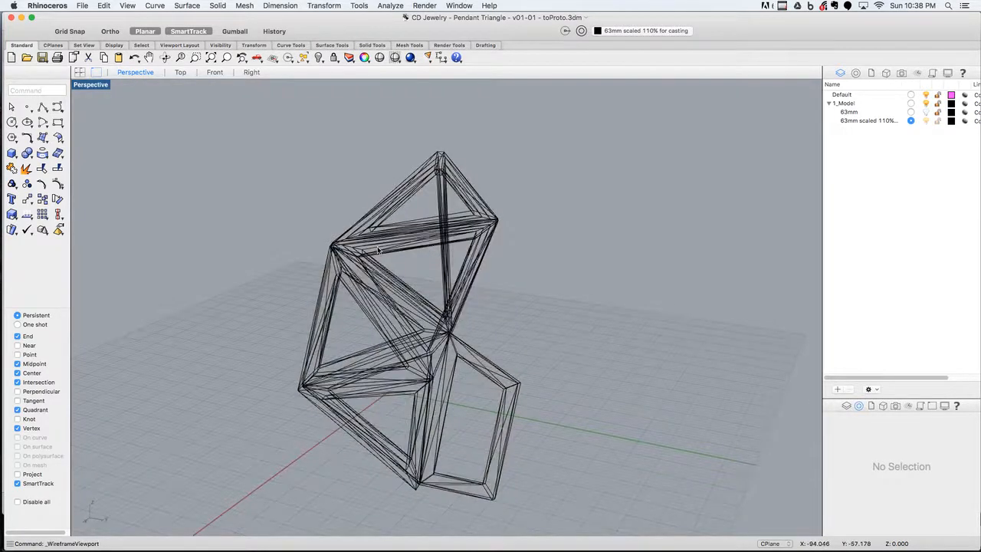
key(ctrl+alt+g)
right_drag(427, 253, 268, 269)
scroll(371, 232, up, 10)
scroll(429, 260, down, 10)
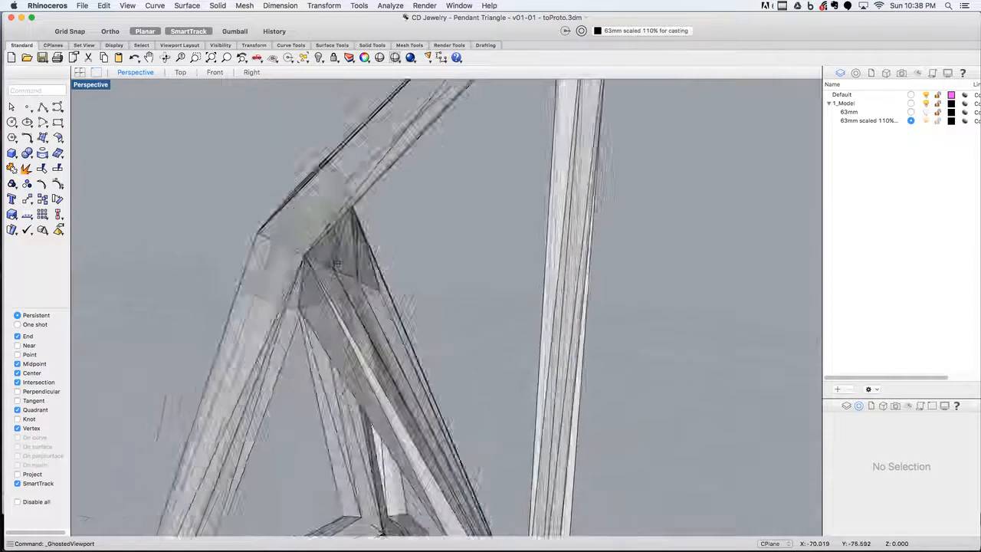
Display the whole pendant in the Rendered mode and switch the Perspective view back to Shaded.
key(ctrl+alt+r)
scroll(425, 251, down, 5)
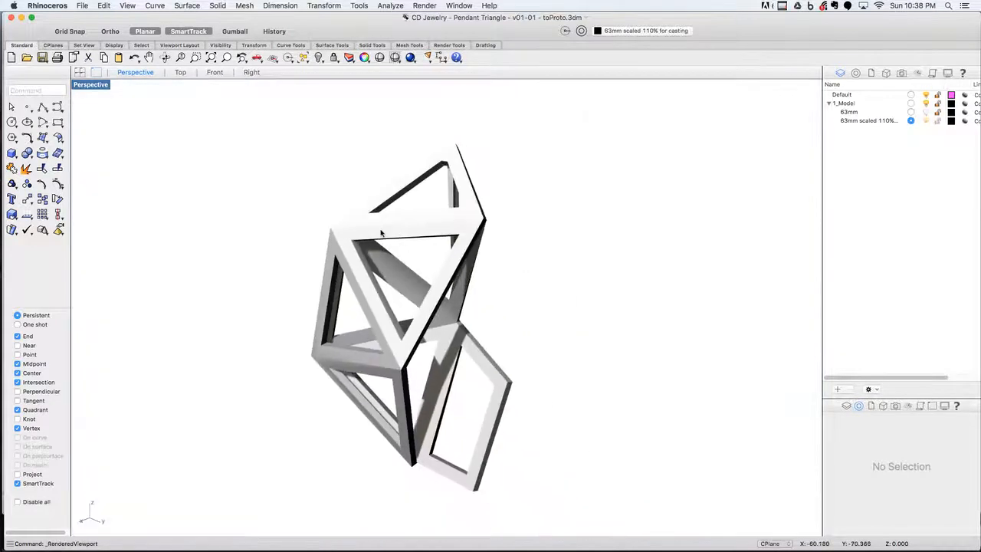
key(ctrl+alt+s)
right_drag(404, 267, 419, 173)
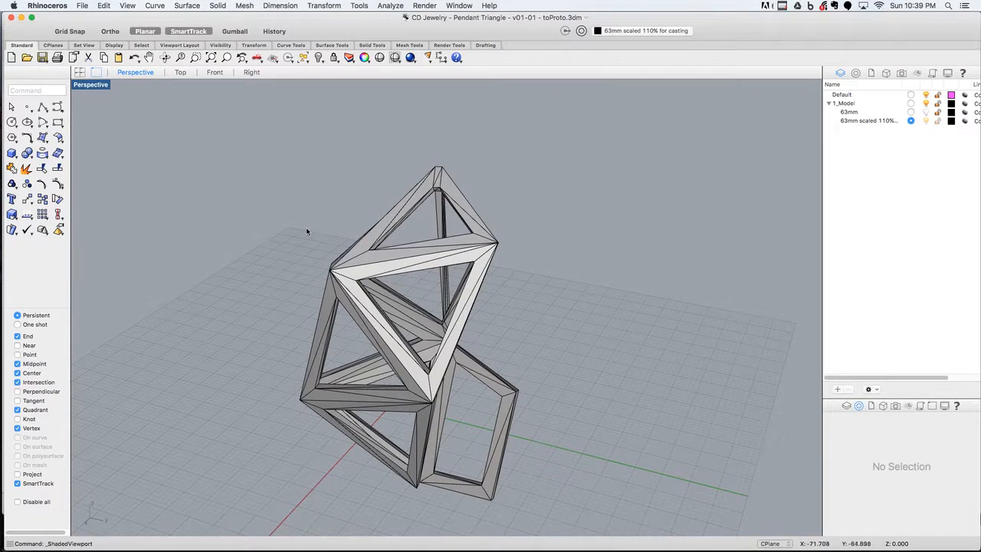
mouse_move(300, 255)
right_down()
mouse_move(335, 230)
mouse_move(291, 222)
mouse_move(267, 233)
mouse_move(281, 259)
mouse_move(265, 234)
mouse_move(265, 251)
right_up()
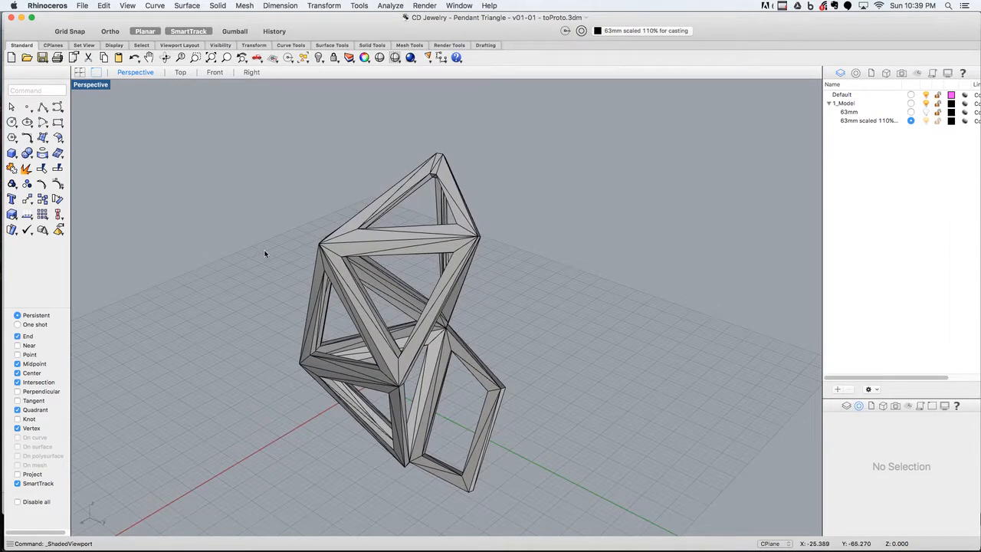
right_drag(266, 255, 264, 256)
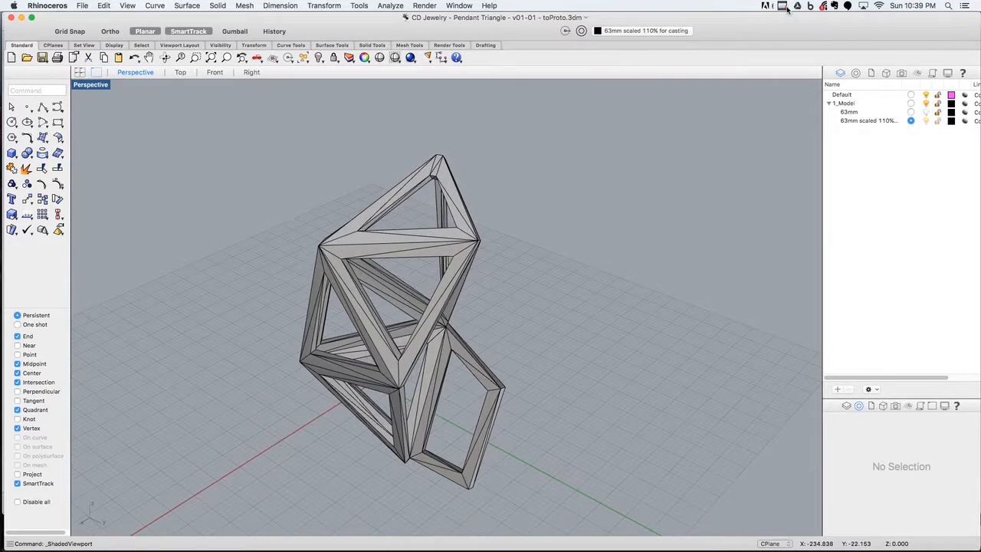